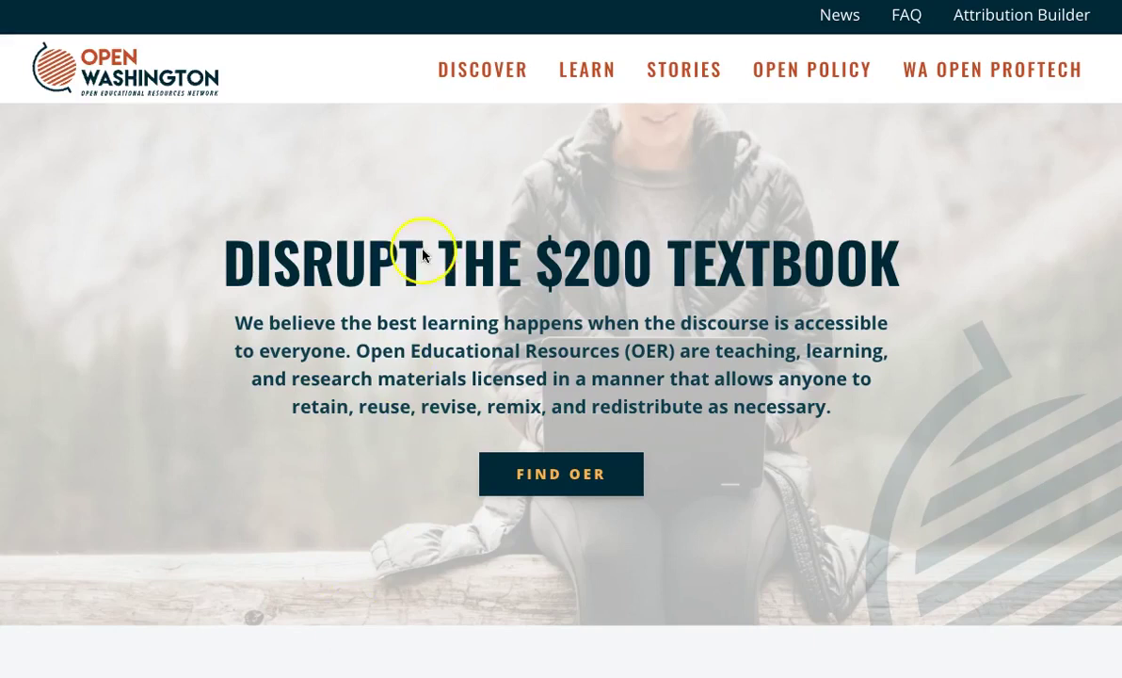
Step: Go to the Discover Open Resources page from the DISCOVER link in the top navigation
{"action": "left_click", "coordinate": [489, 70]}
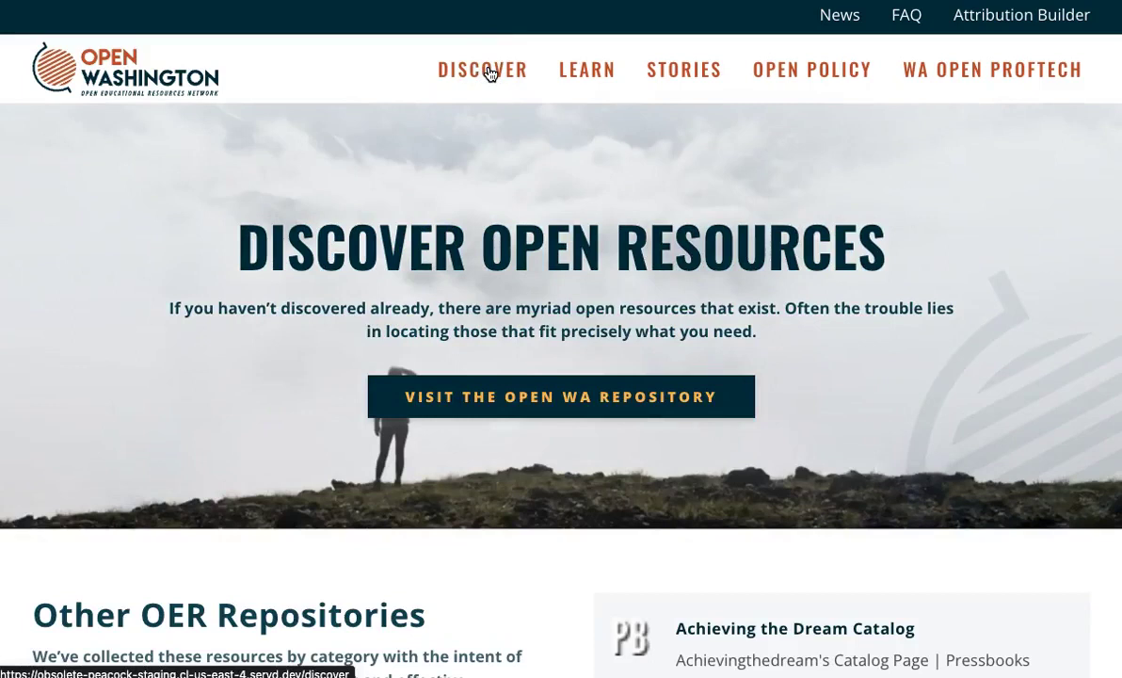
Step: Filter the OER repositories to Images and follow the Flickr CC Collection link
{"action": "scroll", "coordinate": [276, 375], "scroll_direction": "down", "scroll_amount": 2}
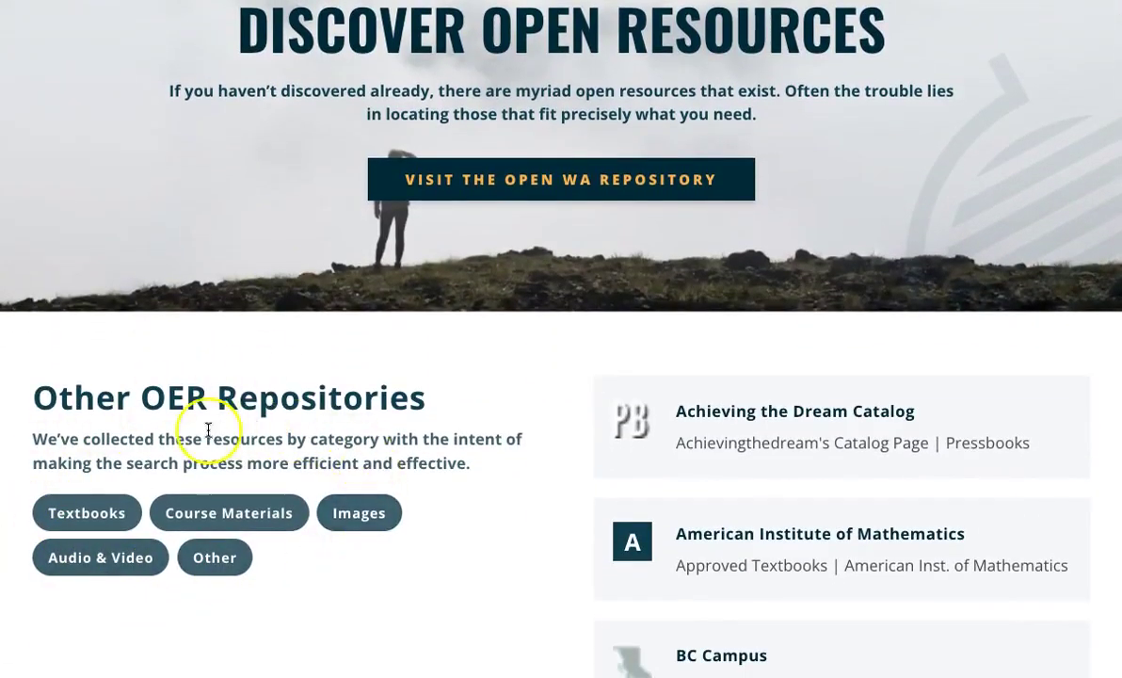
{"action": "left_click", "coordinate": [388, 510]}
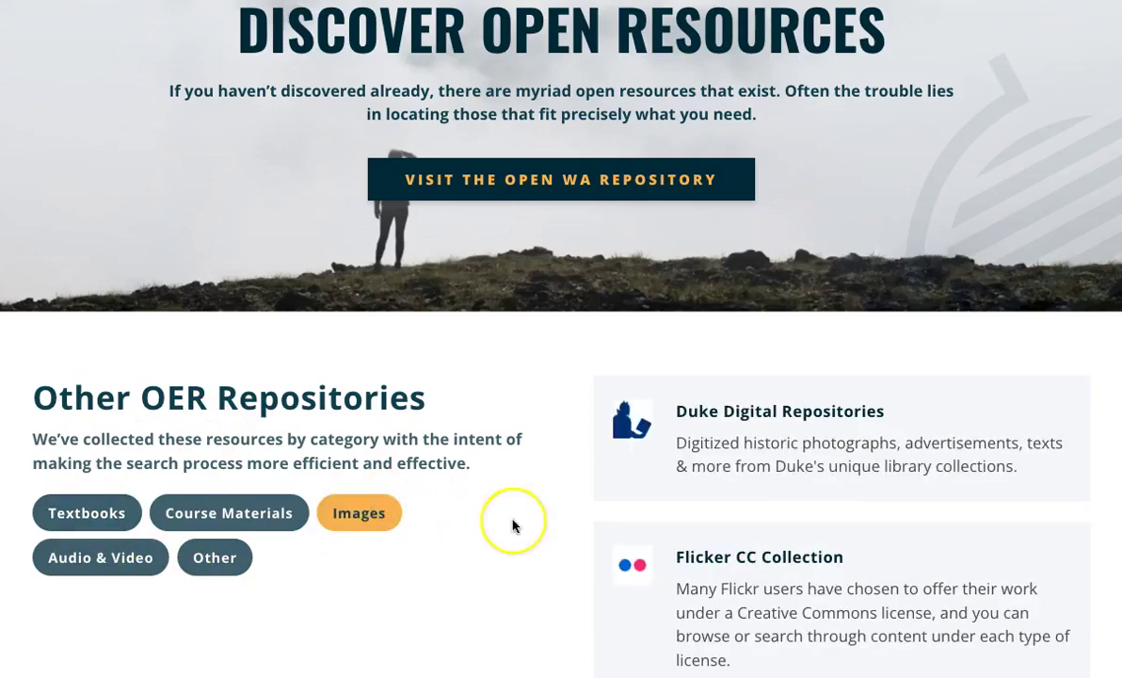
{"action": "scroll", "coordinate": [513, 524], "scroll_direction": "down", "scroll_amount": 1}
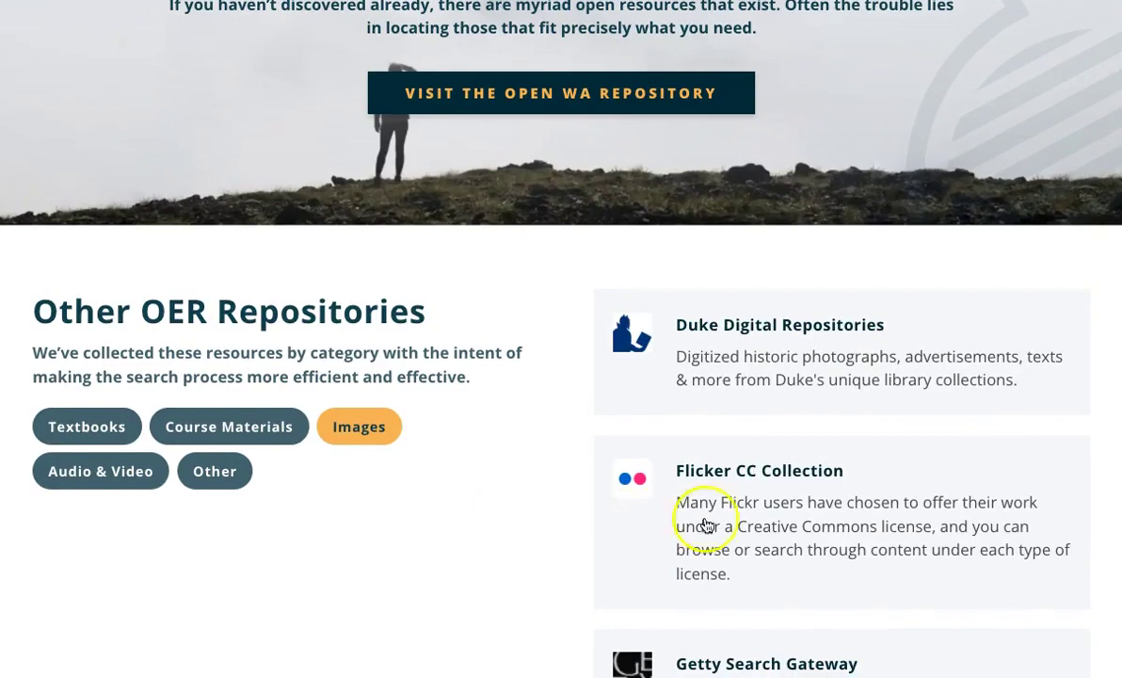
{"action": "left_click", "coordinate": [756, 514]}
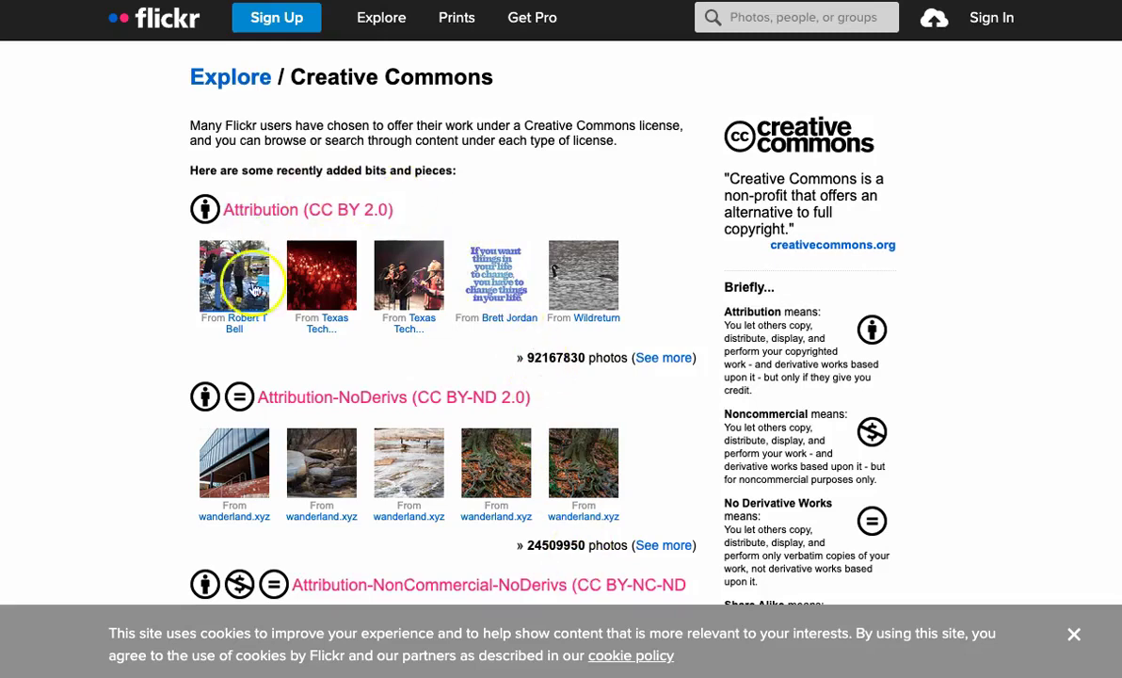
Step: Show more photos for the Attribution (CC BY 2.0) license row
{"action": "left_click_drag", "start_coordinate": [699, 359], "coordinate": [659, 359]}
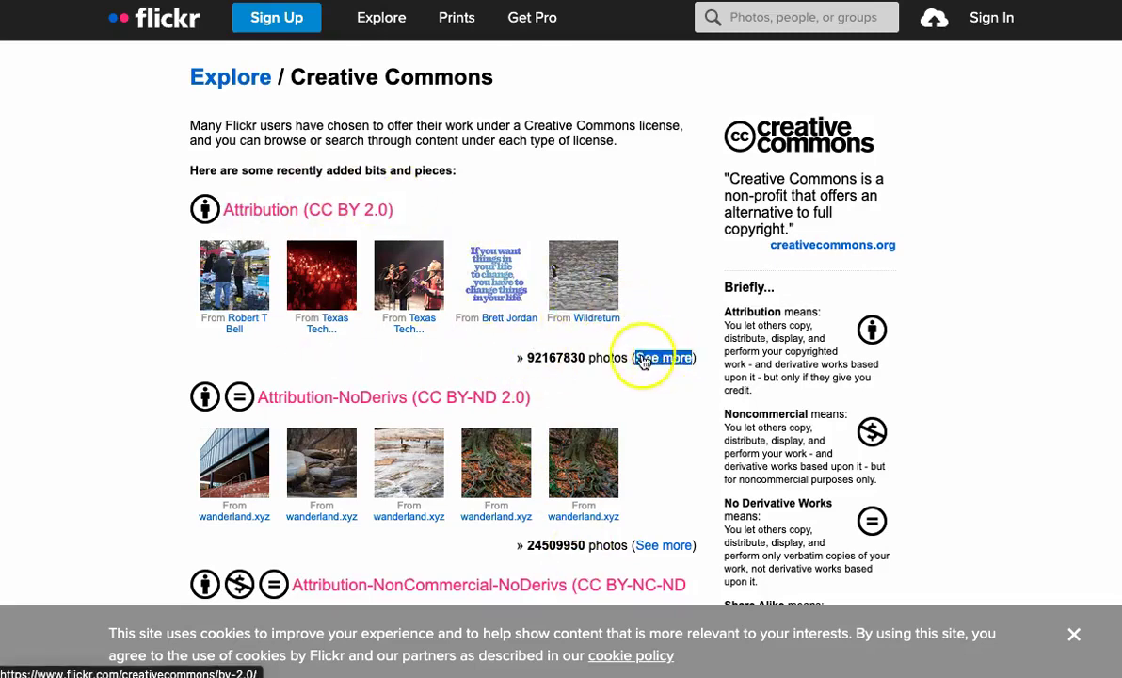
{"action": "left_click", "coordinate": [682, 360]}
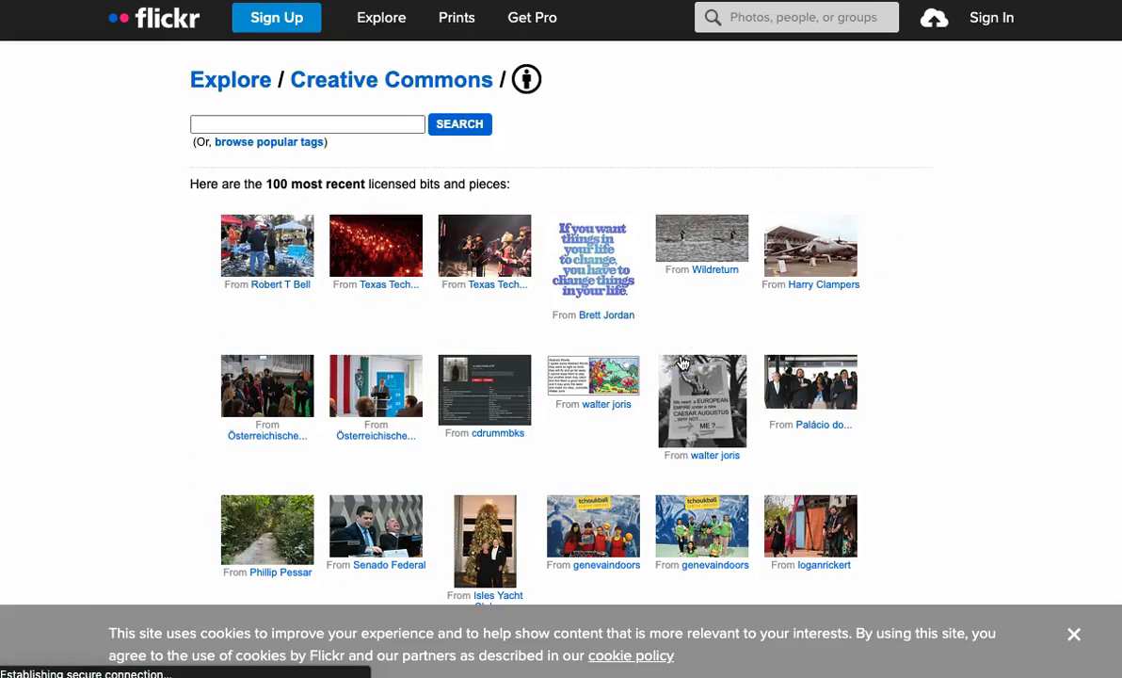
Step: Search the Attribution-licensed photos for 'accessibility'
{"action": "left_click", "coordinate": [374, 124]}
{"action": "type", "text": "accessibility"}
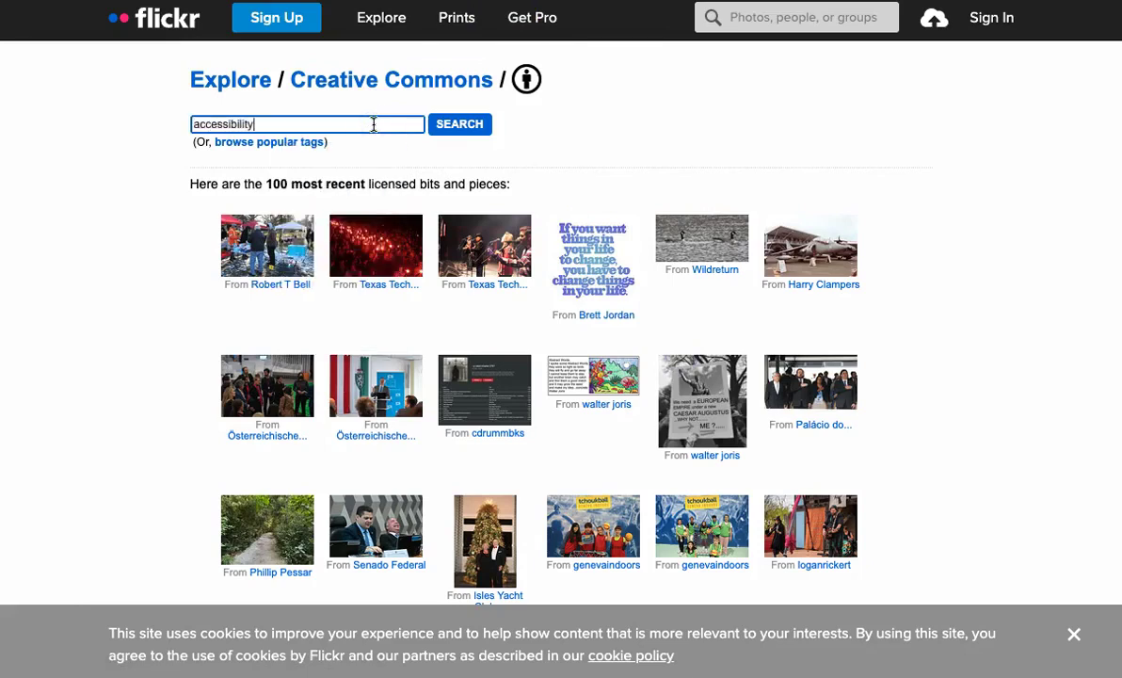
{"action": "key", "text": "Return"}
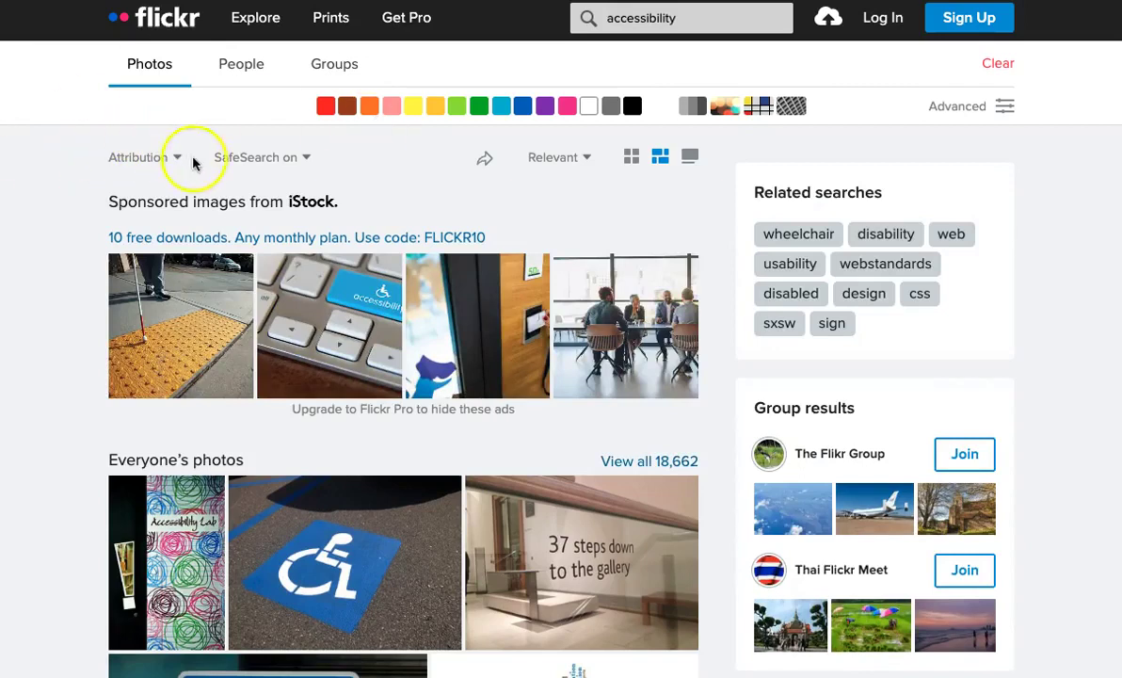
Step: Review the license filter options unchanged, then open the Accessible parking photo from the results
{"action": "left_click", "coordinate": [156, 166]}
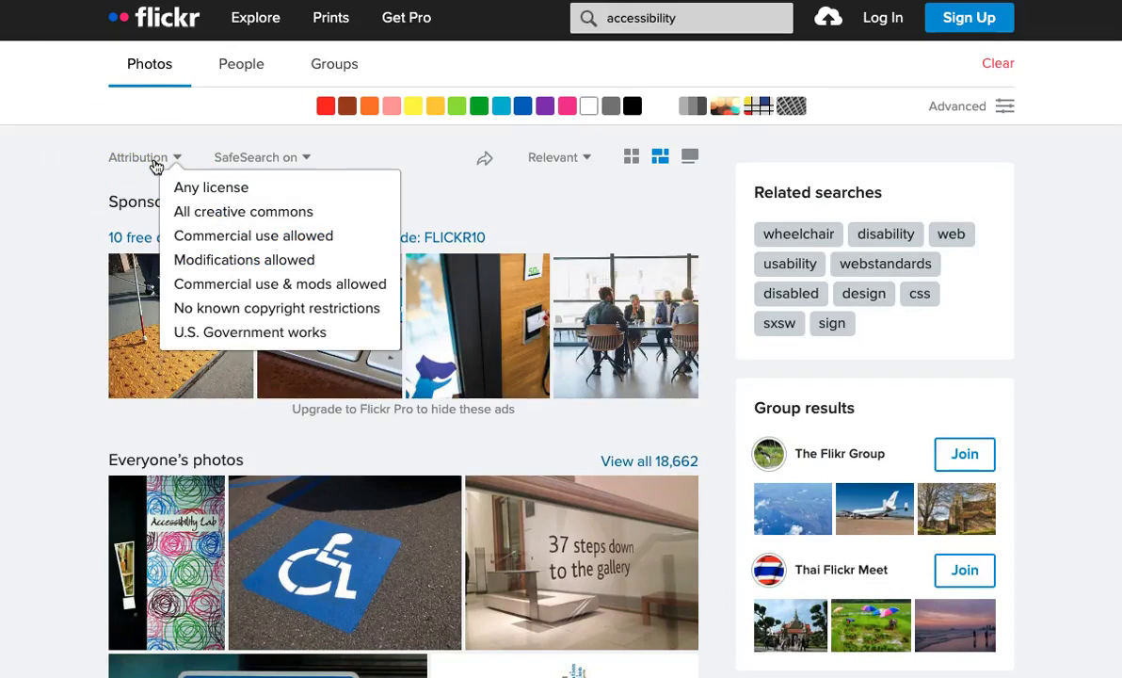
{"action": "left_click", "coordinate": [51, 191]}
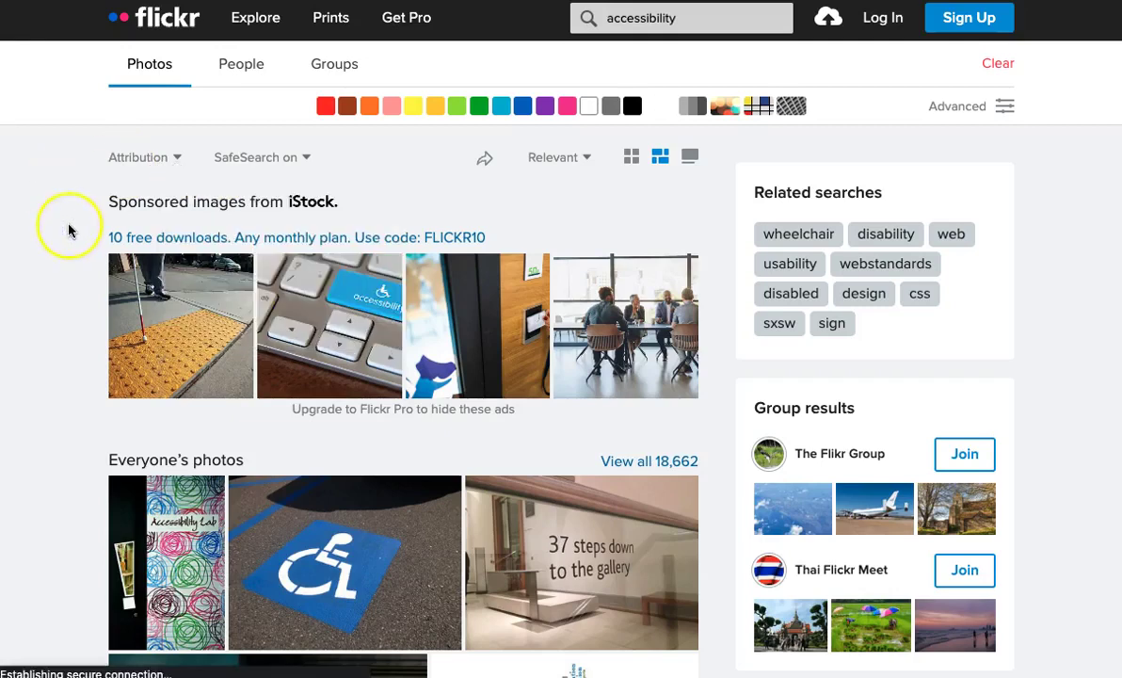
{"action": "scroll", "coordinate": [68, 231], "scroll_direction": "down", "scroll_amount": 1}
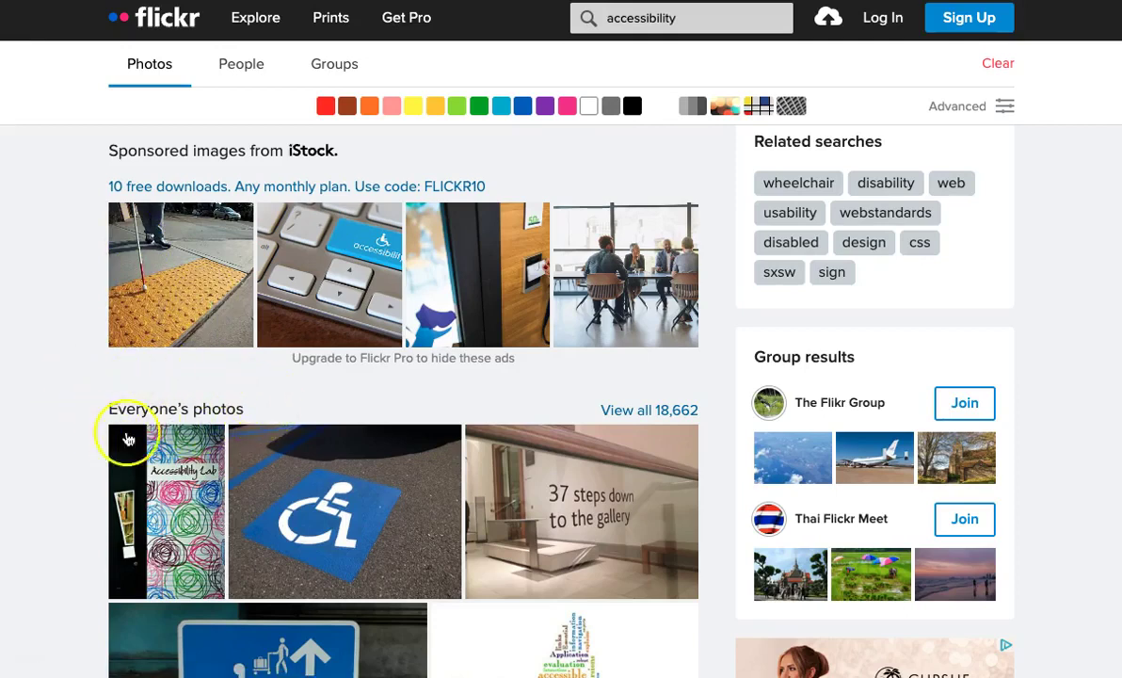
{"action": "scroll", "coordinate": [222, 412], "scroll_direction": "down", "scroll_amount": 2}
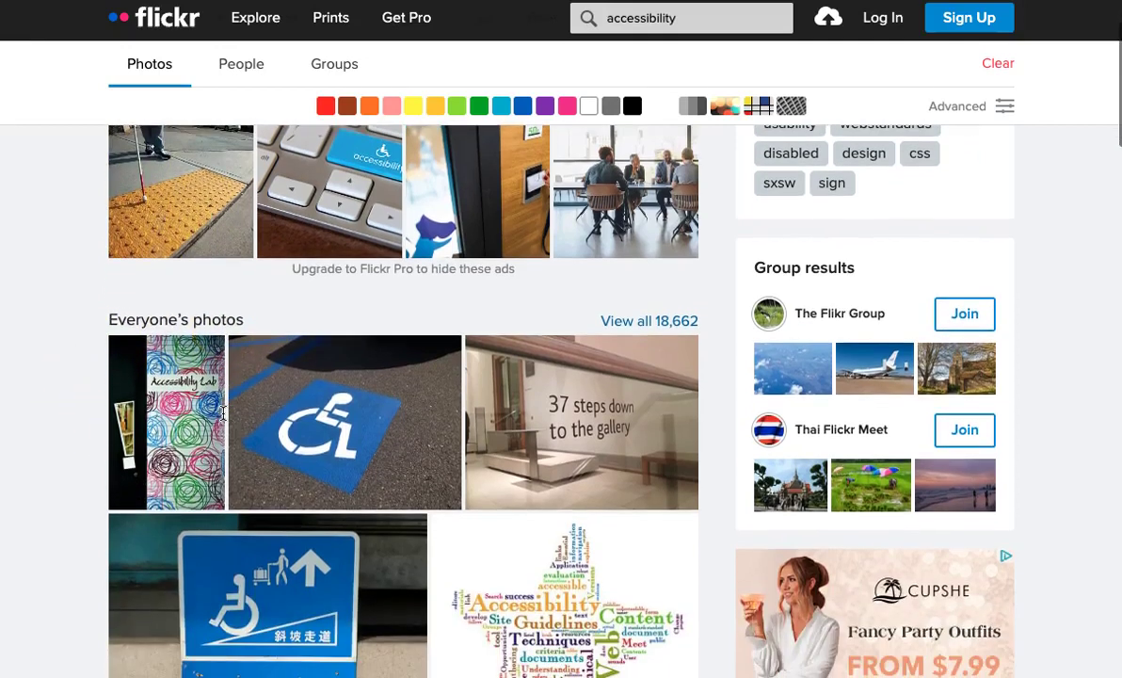
{"action": "scroll", "coordinate": [224, 418], "scroll_direction": "down", "scroll_amount": 4}
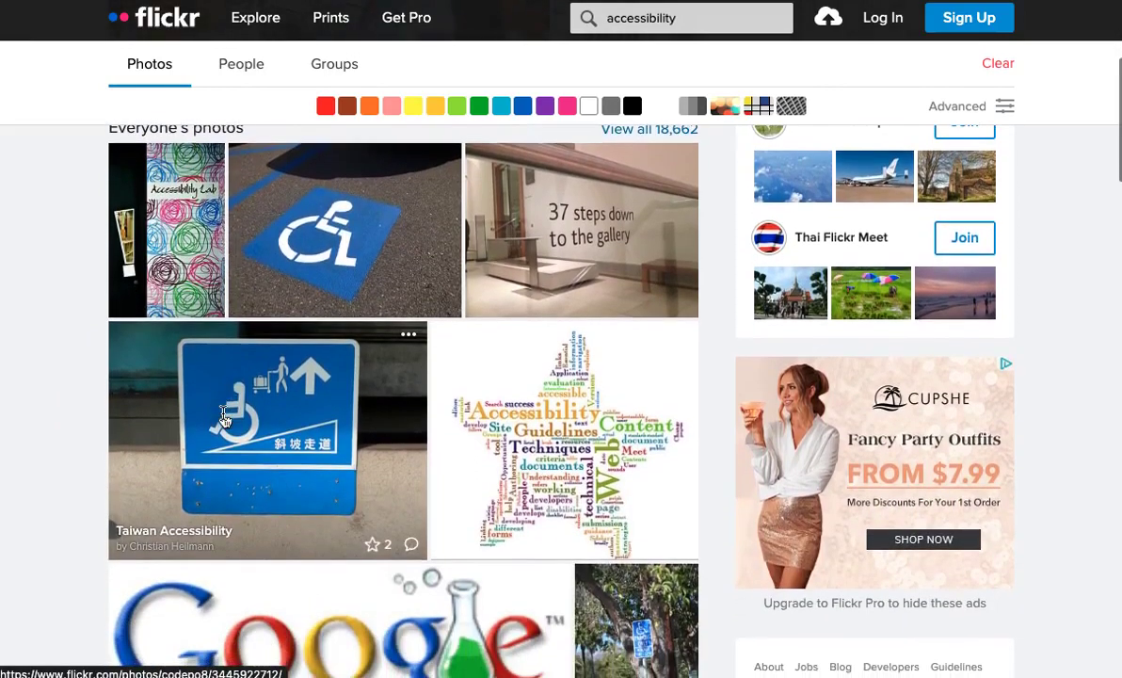
{"action": "left_click", "coordinate": [373, 245]}
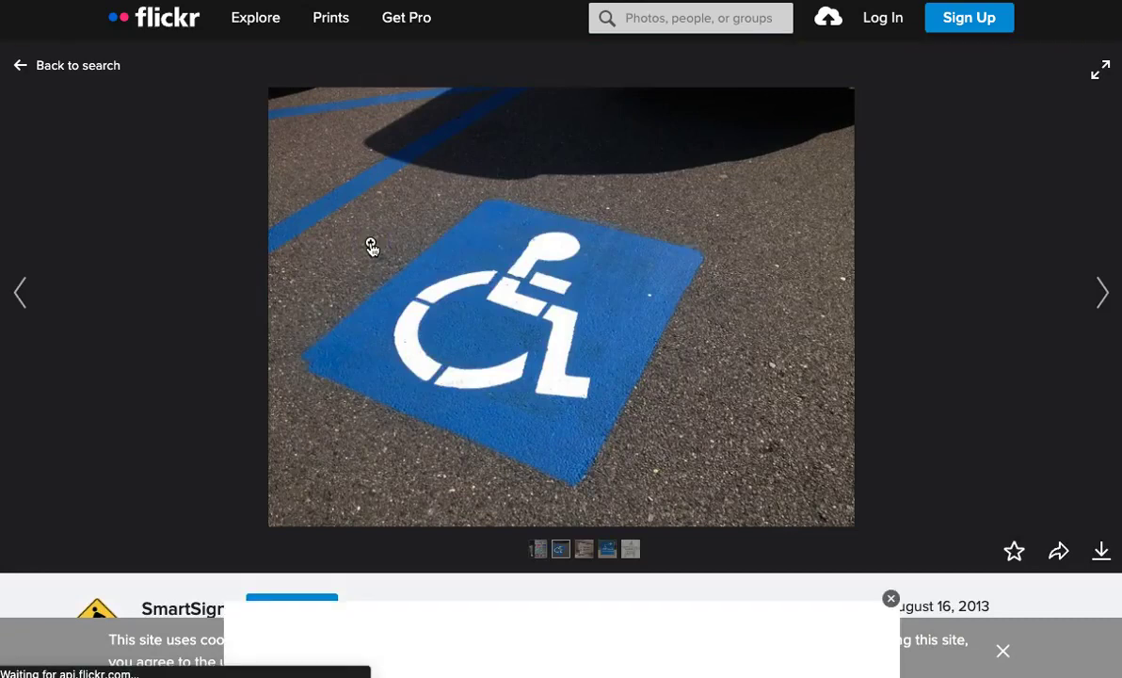
Step: Check the photo's 'Some rights reserved' license, then list its download sizes
{"action": "scroll", "coordinate": [981, 377], "scroll_direction": "down", "scroll_amount": 1}
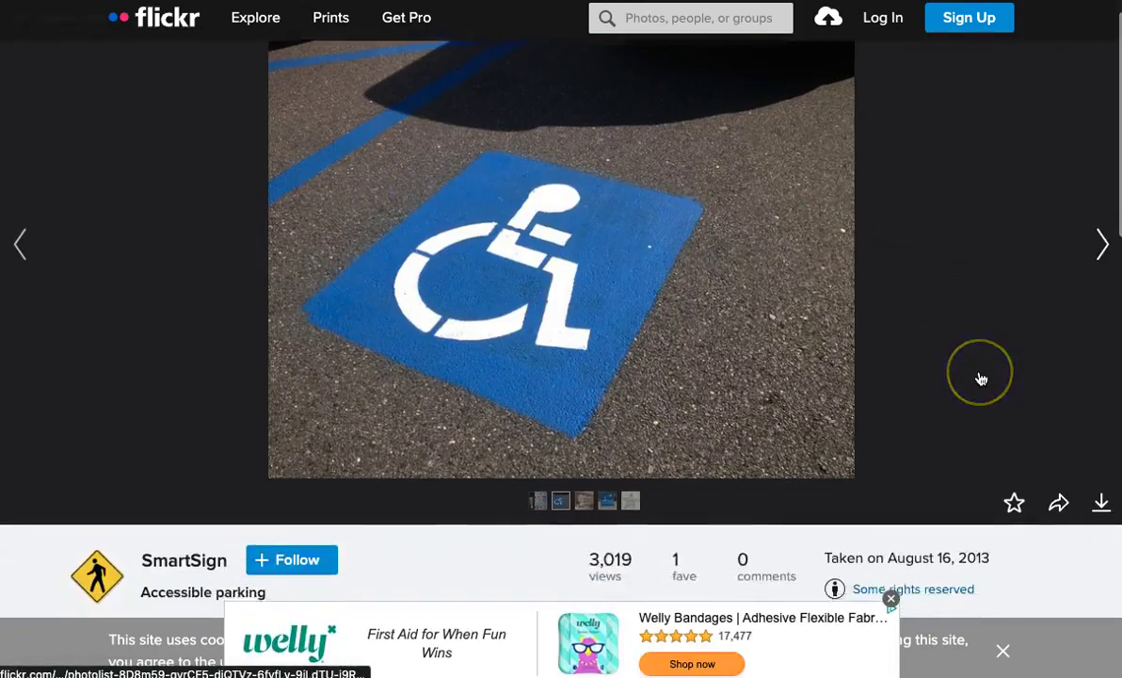
{"action": "scroll", "coordinate": [981, 377], "scroll_direction": "down", "scroll_amount": 2}
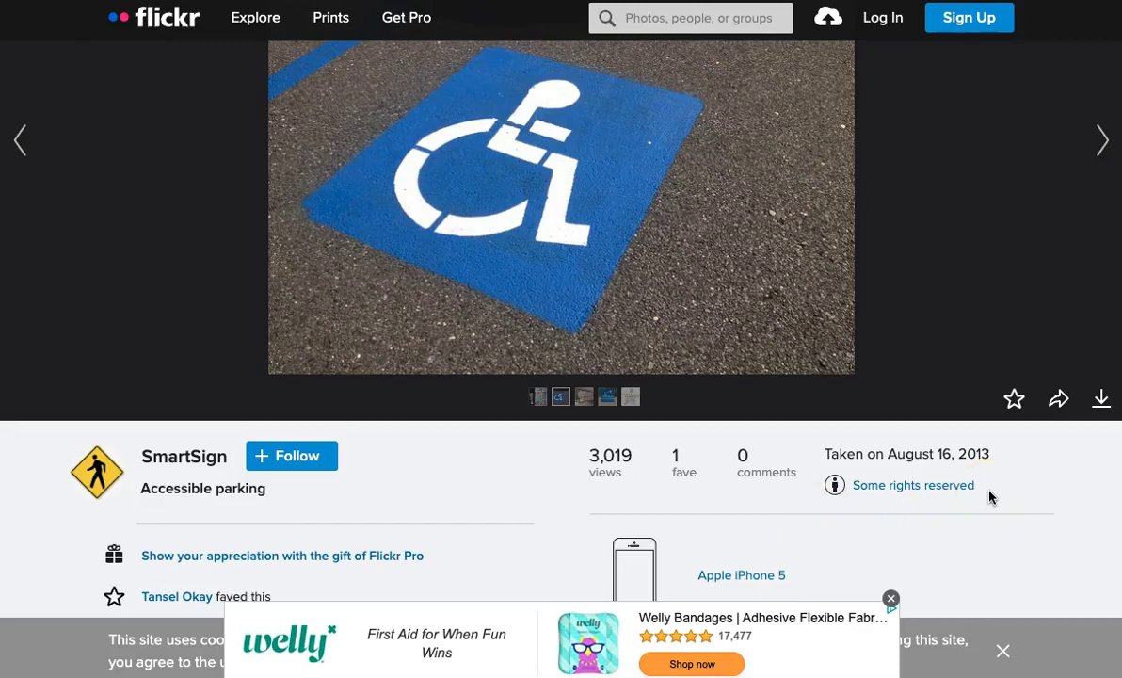
{"action": "left_click", "coordinate": [953, 484]}
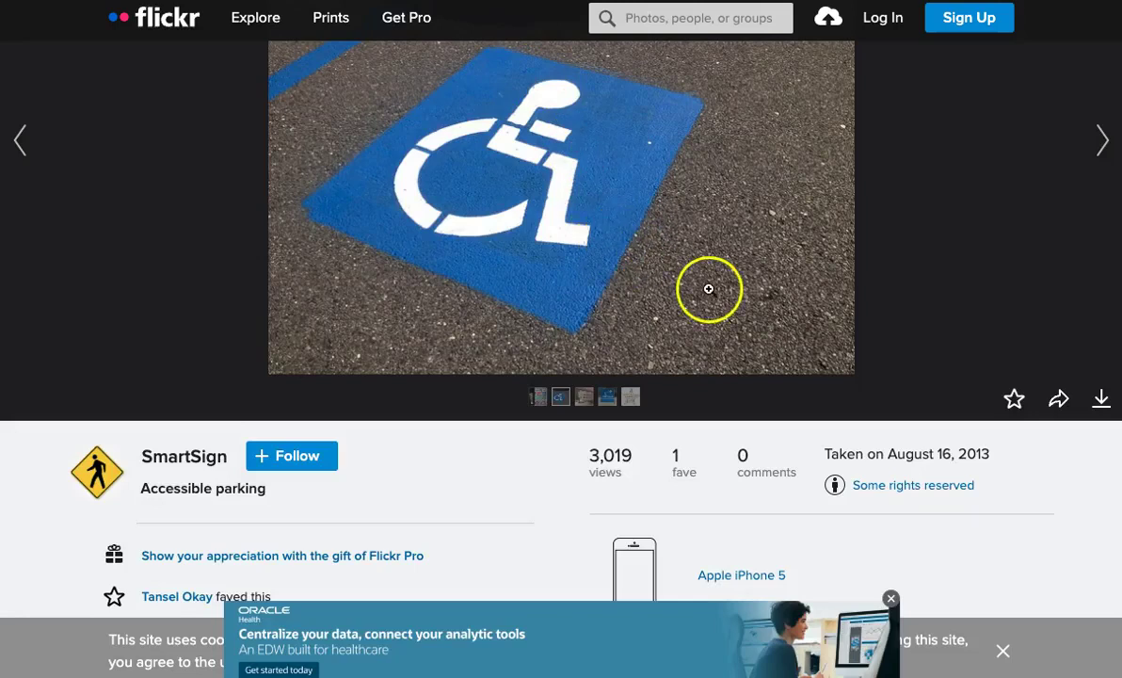
{"action": "left_click", "coordinate": [1104, 400]}
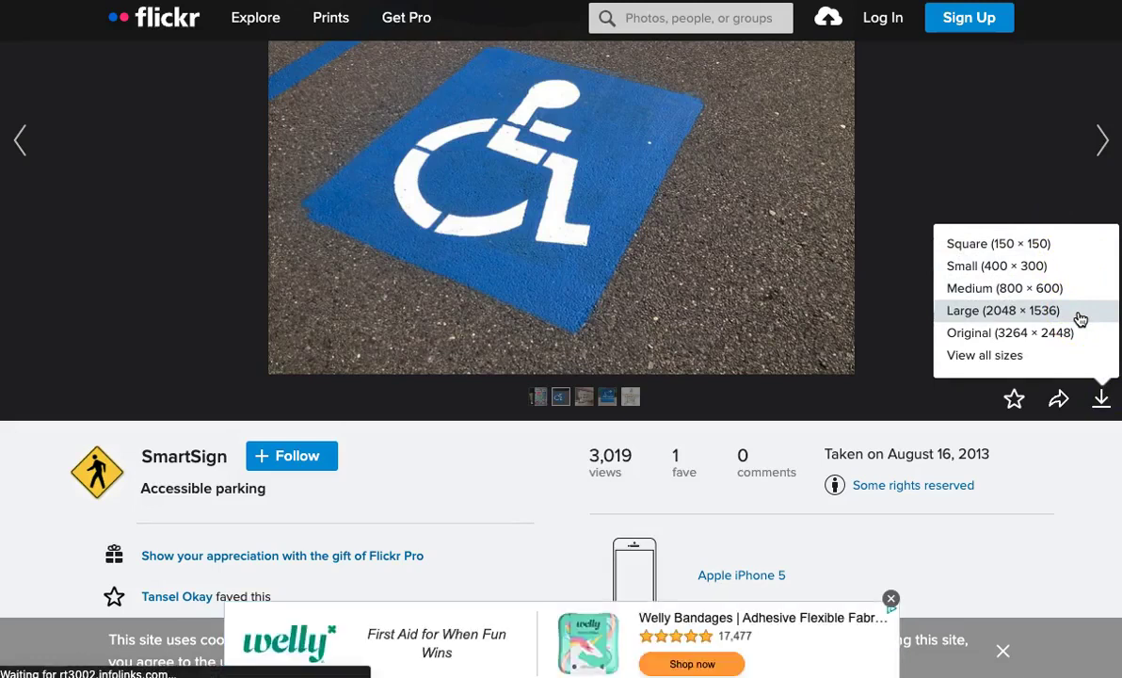
Step: On View all sizes, preview Square 150, Small 320 and Medium 640, then download Medium 640
{"action": "left_click", "coordinate": [1061, 357]}
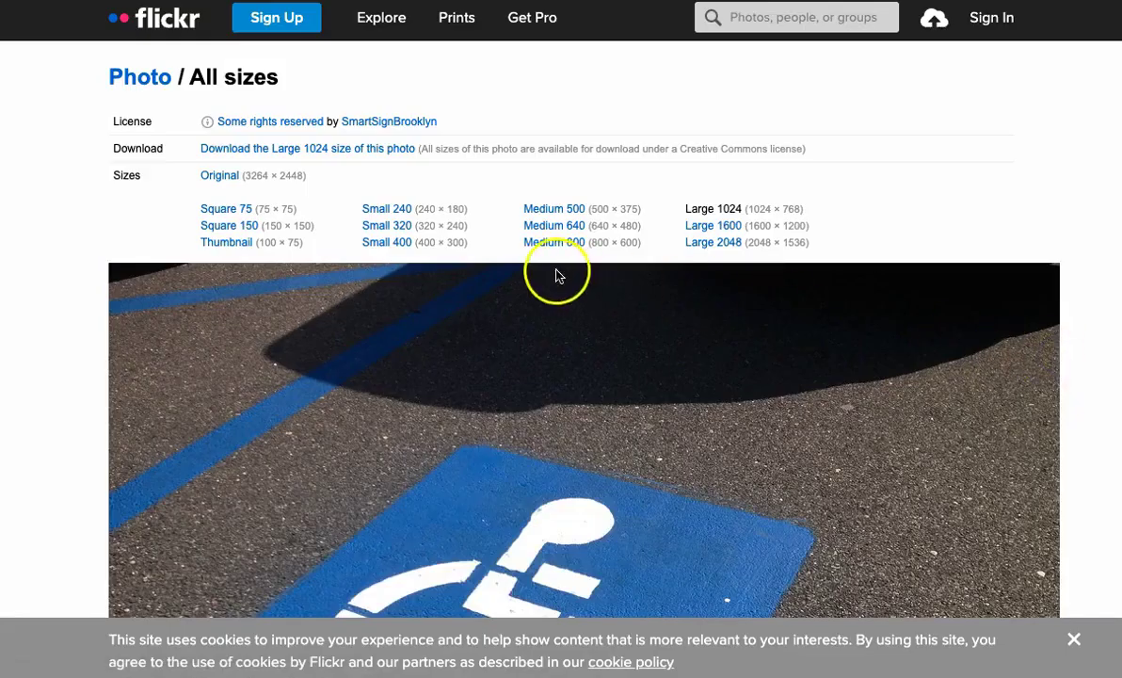
{"action": "double_click", "coordinate": [226, 226]}
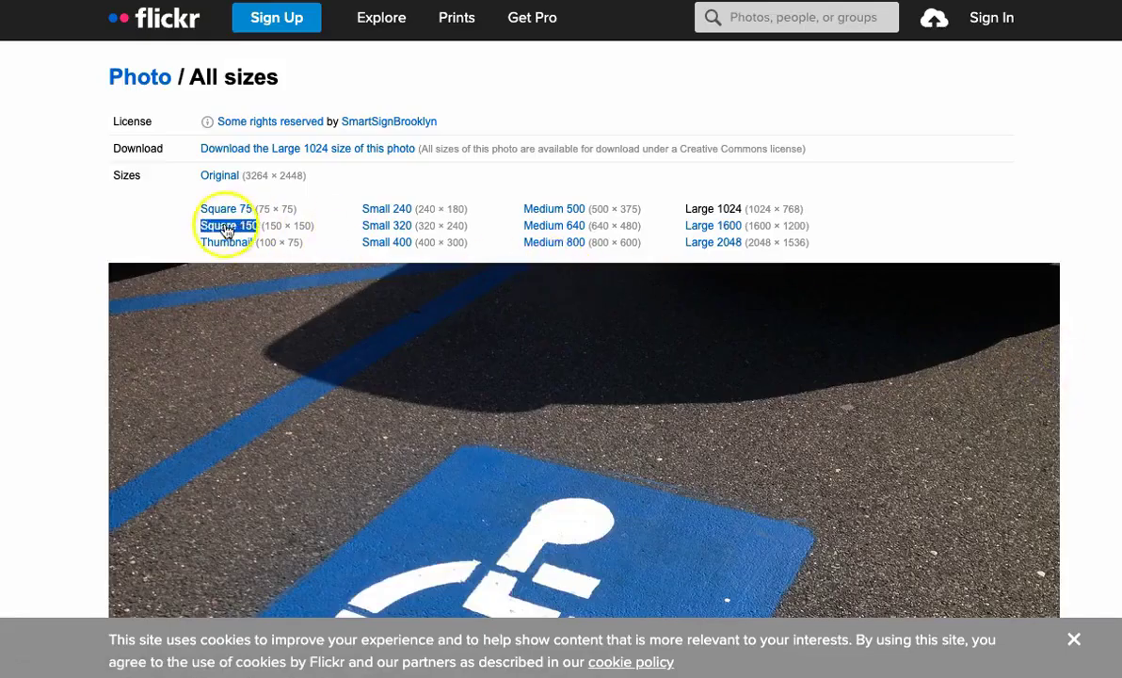
{"action": "double_click", "coordinate": [384, 226]}
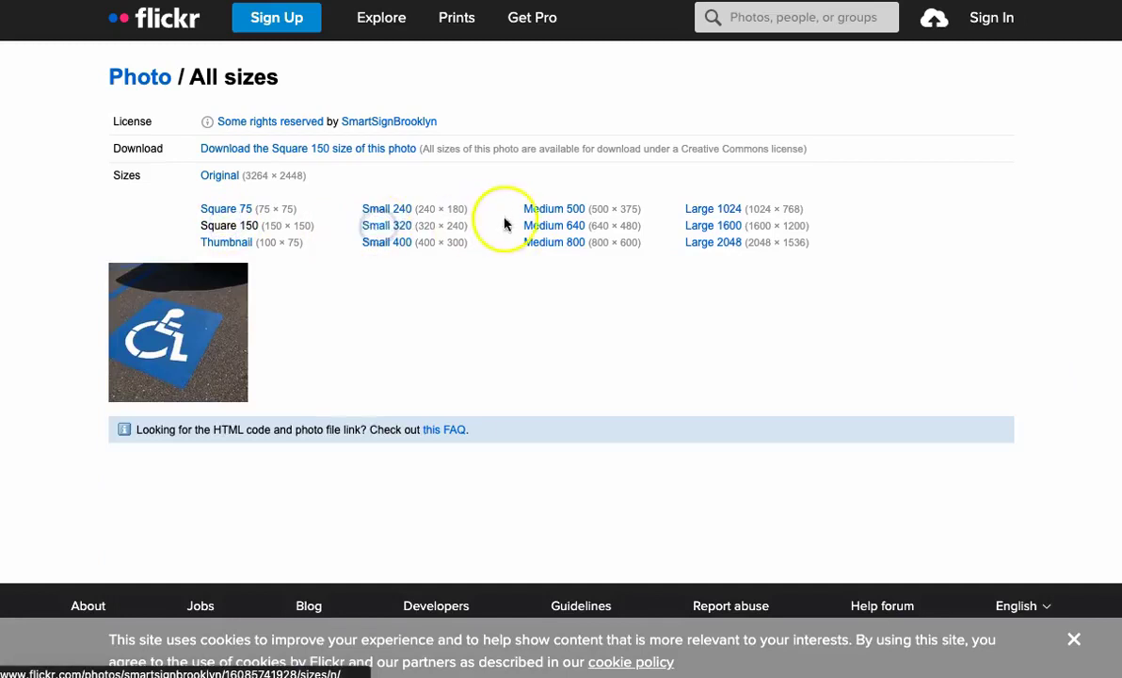
{"action": "double_click", "coordinate": [545, 227]}
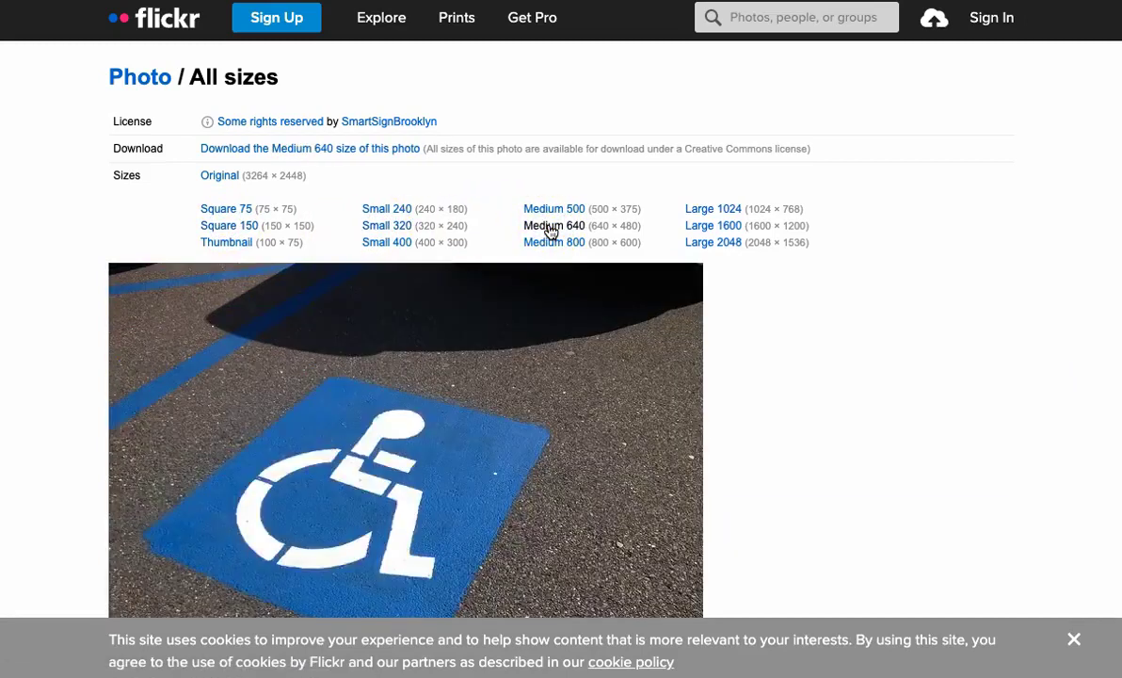
{"action": "triple_click", "coordinate": [217, 149]}
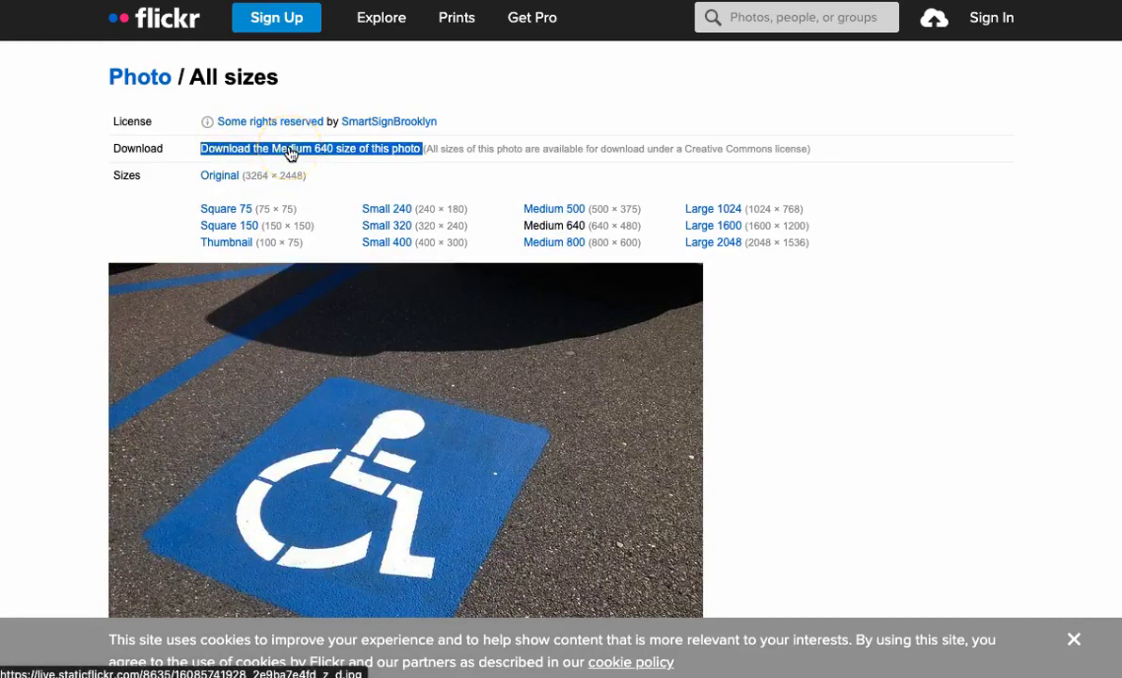
{"action": "left_click", "coordinate": [292, 150]}
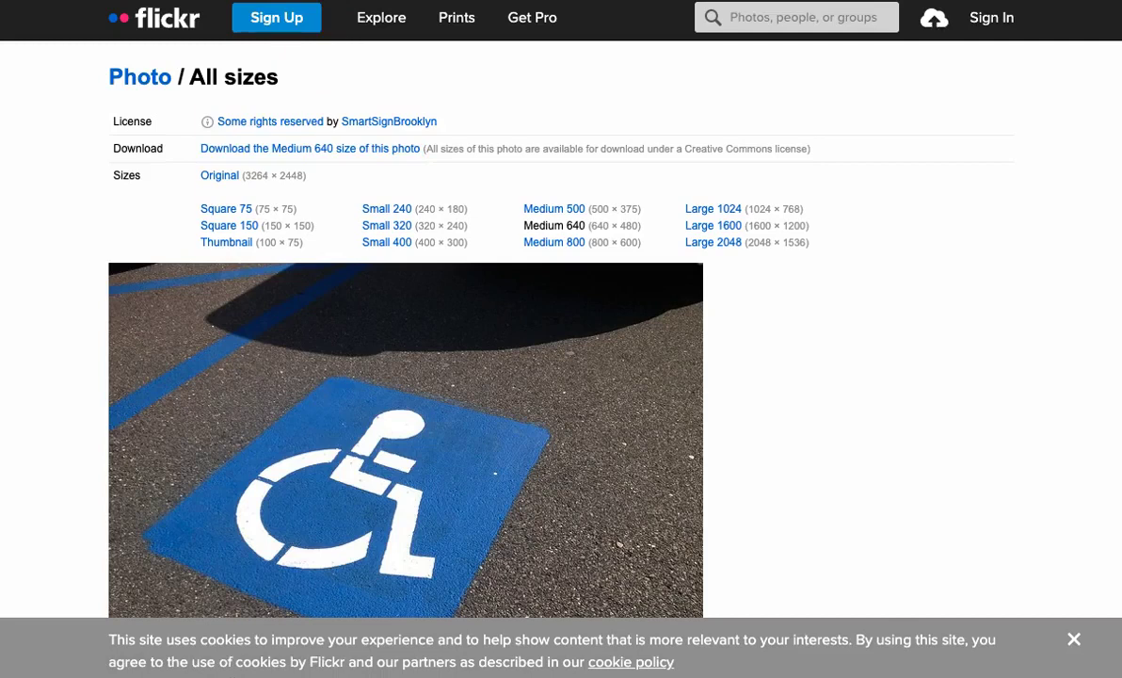
Step: Go to flickr.com/search/advanced, check the Content options, and expand the 'Any license' filter
{"action": "key", "text": "ctrl+l"}
{"action": "type", "text": "flickr.com"}
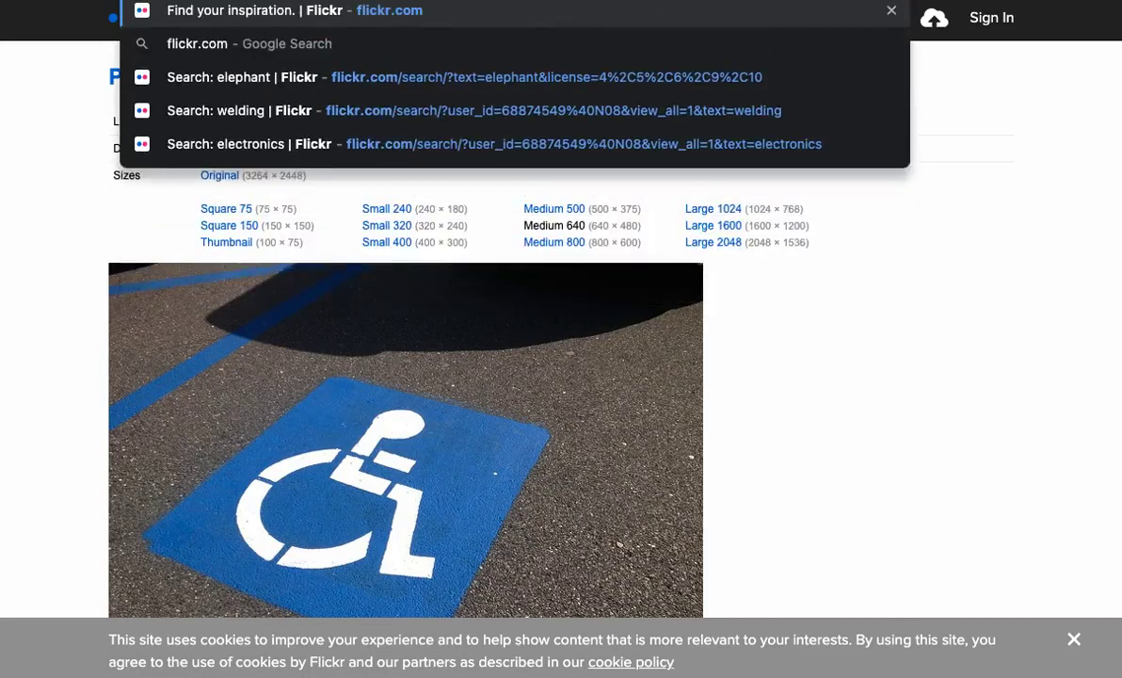
{"action": "type", "text": "/searc"}
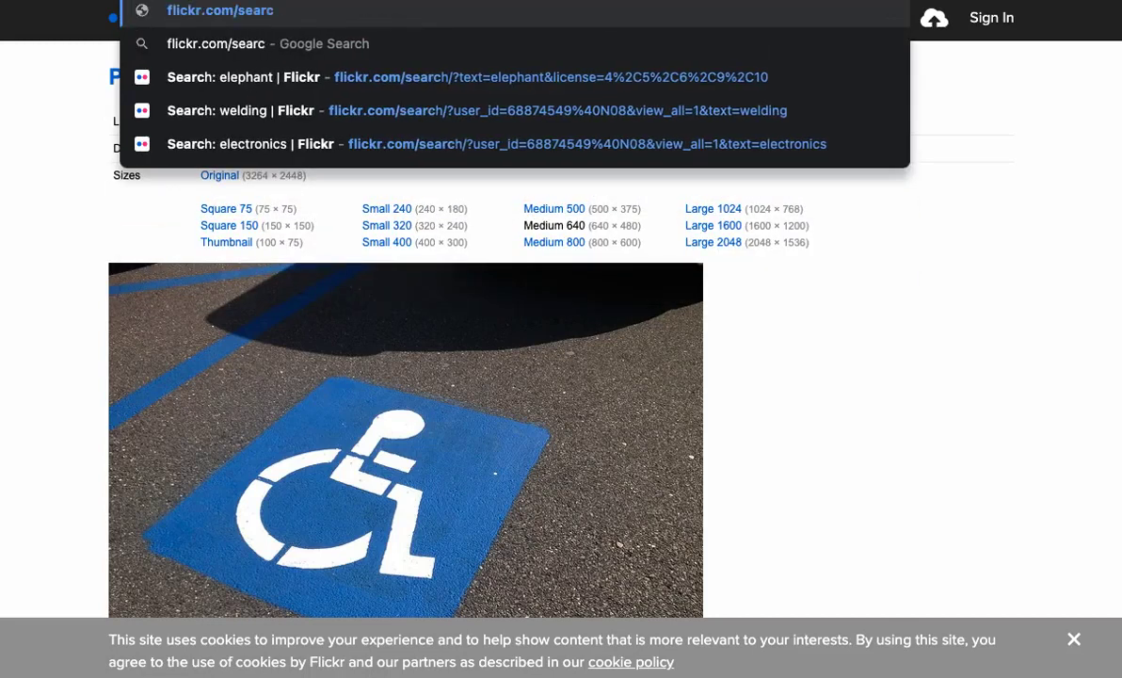
{"action": "type", "text": "h/advan"}
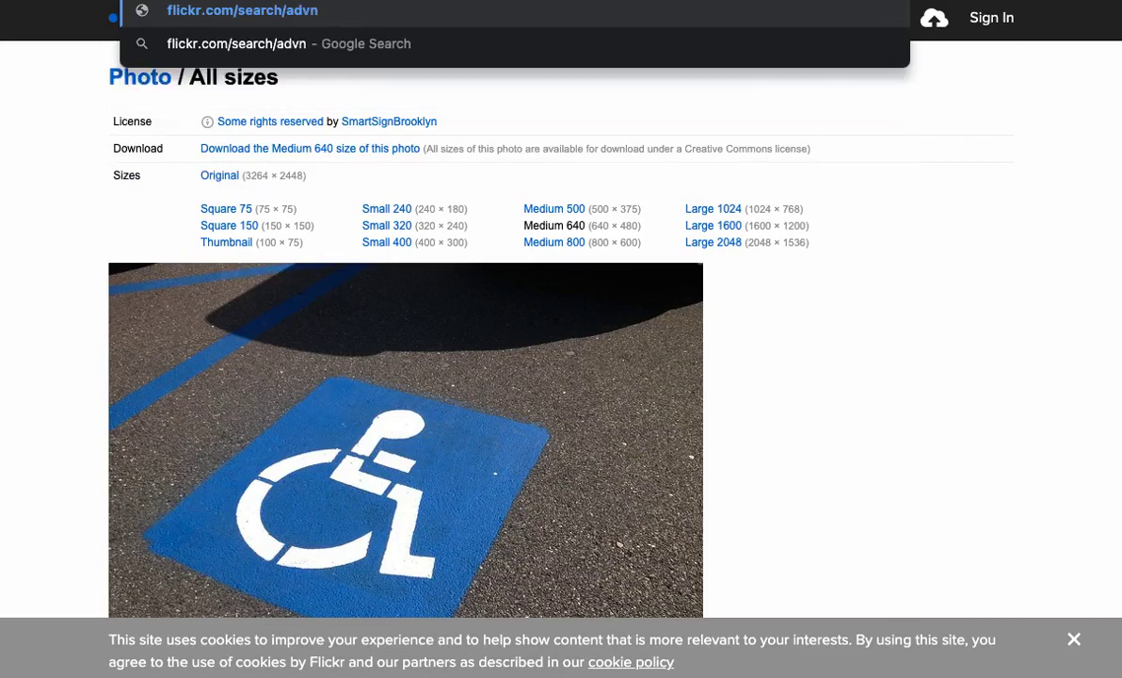
{"action": "type", "text": "ced"}
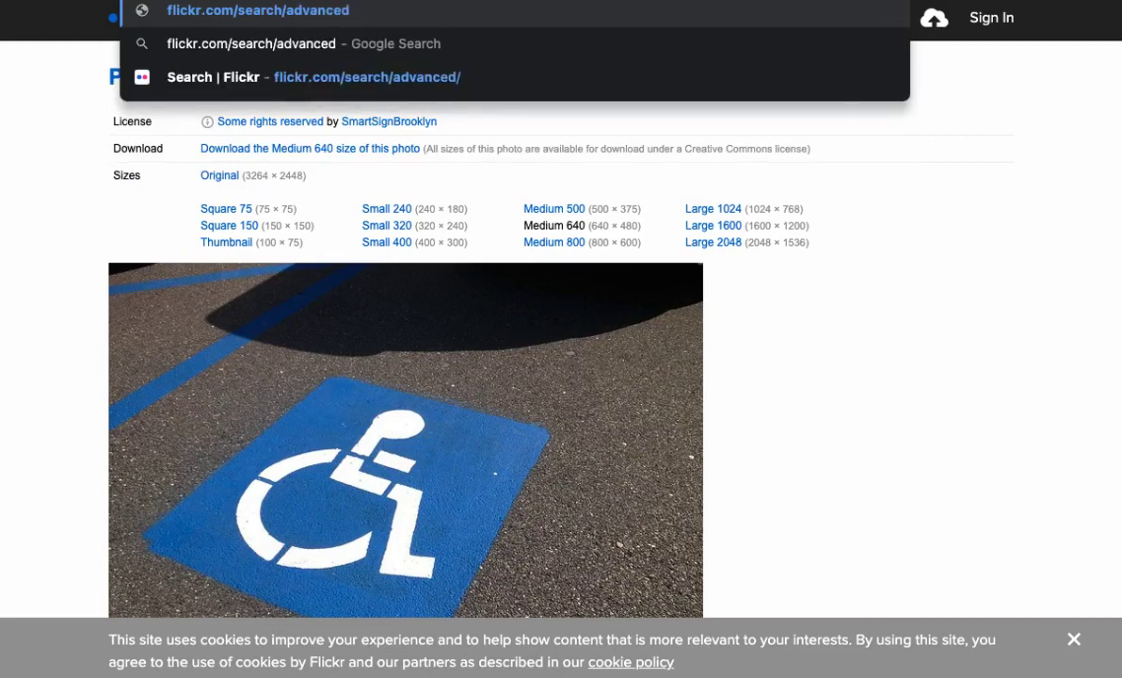
{"action": "key", "text": "Return"}
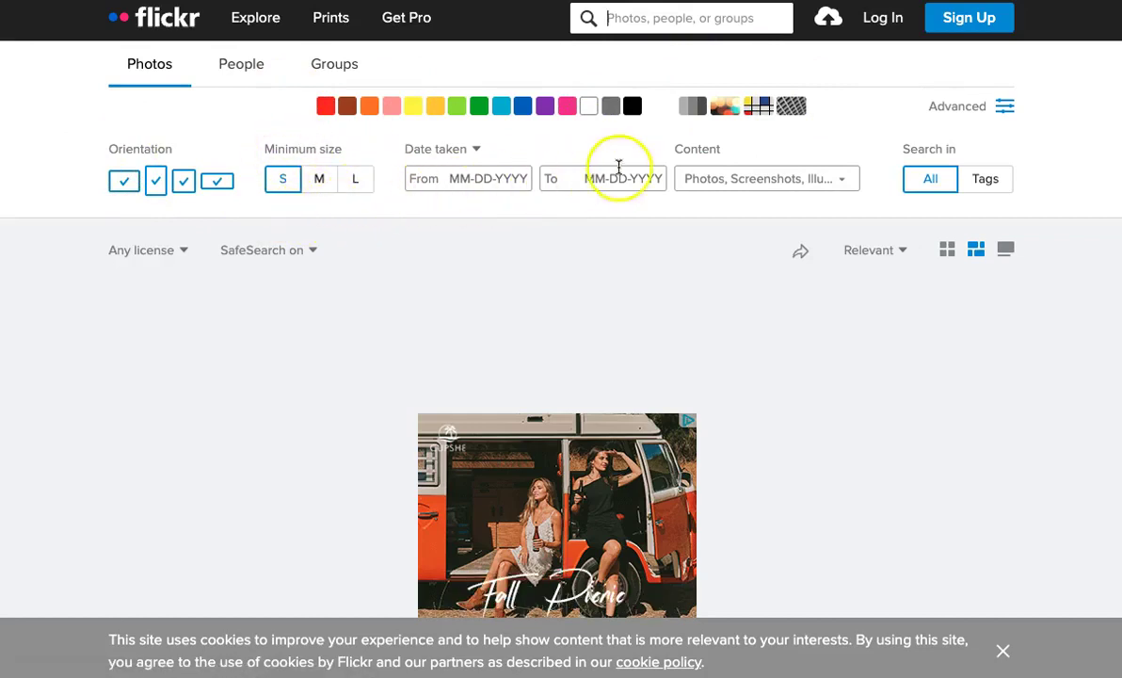
{"action": "left_click", "coordinate": [730, 184]}
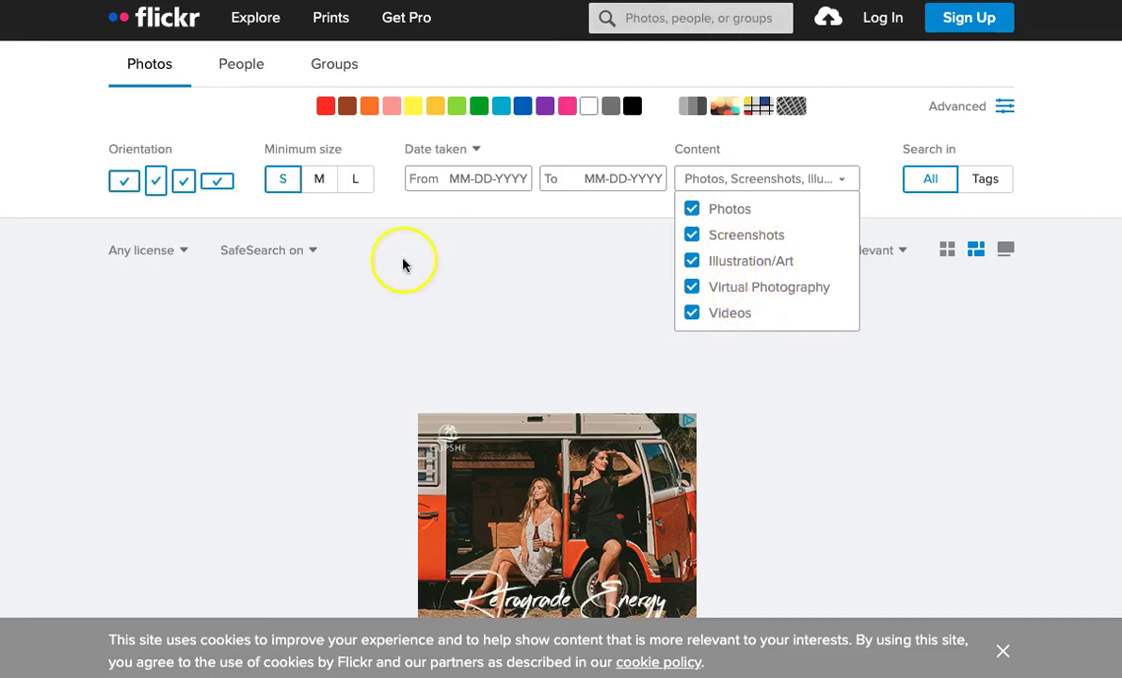
{"action": "left_click", "coordinate": [149, 250]}
{"action": "left_click", "coordinate": [150, 250]}
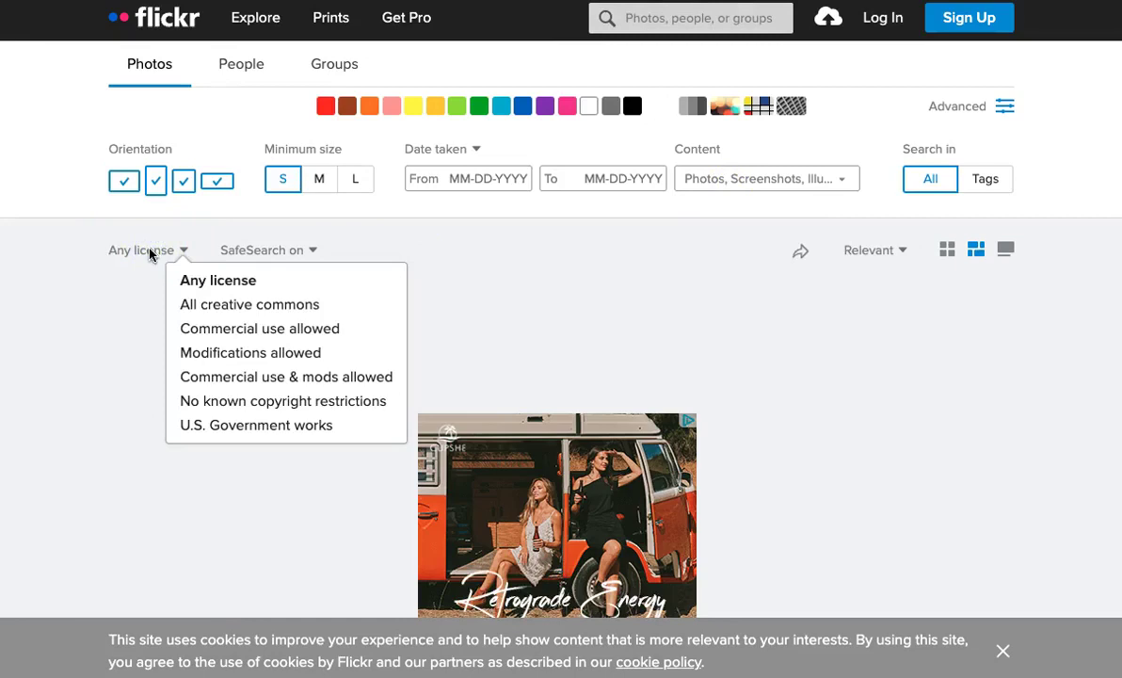